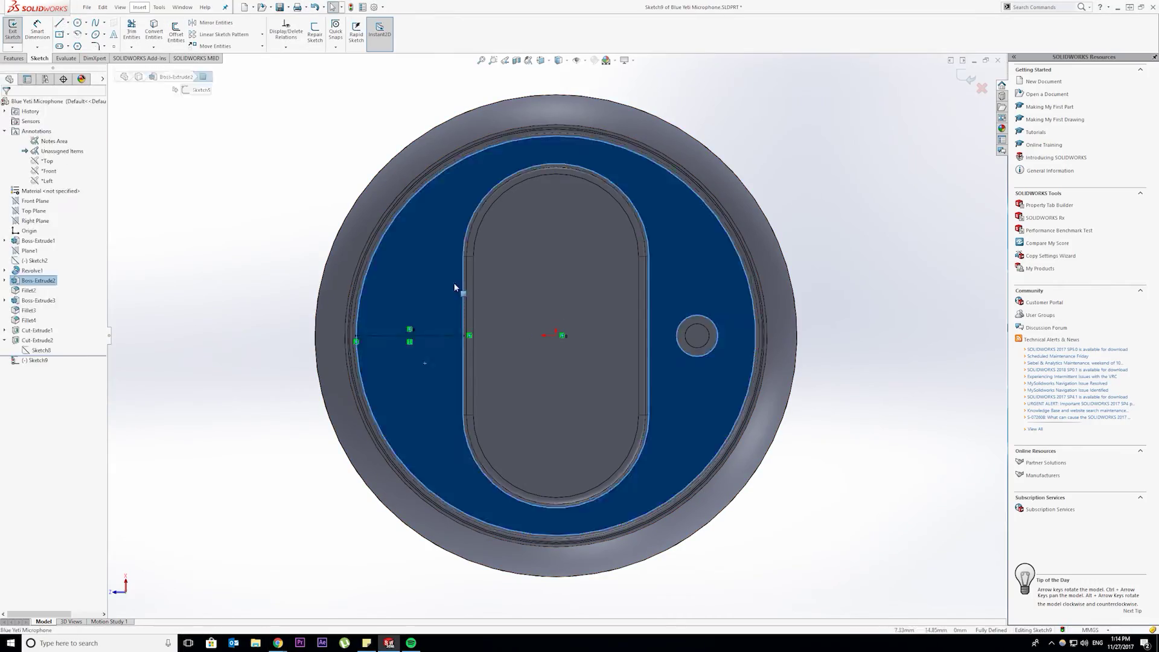
# Step: Draw a short horizontal sketch line on the microphone's base face and zoom in on it
pyautogui.press('l')
pyautogui.click(390, 314)
pyautogui.click(438, 314)
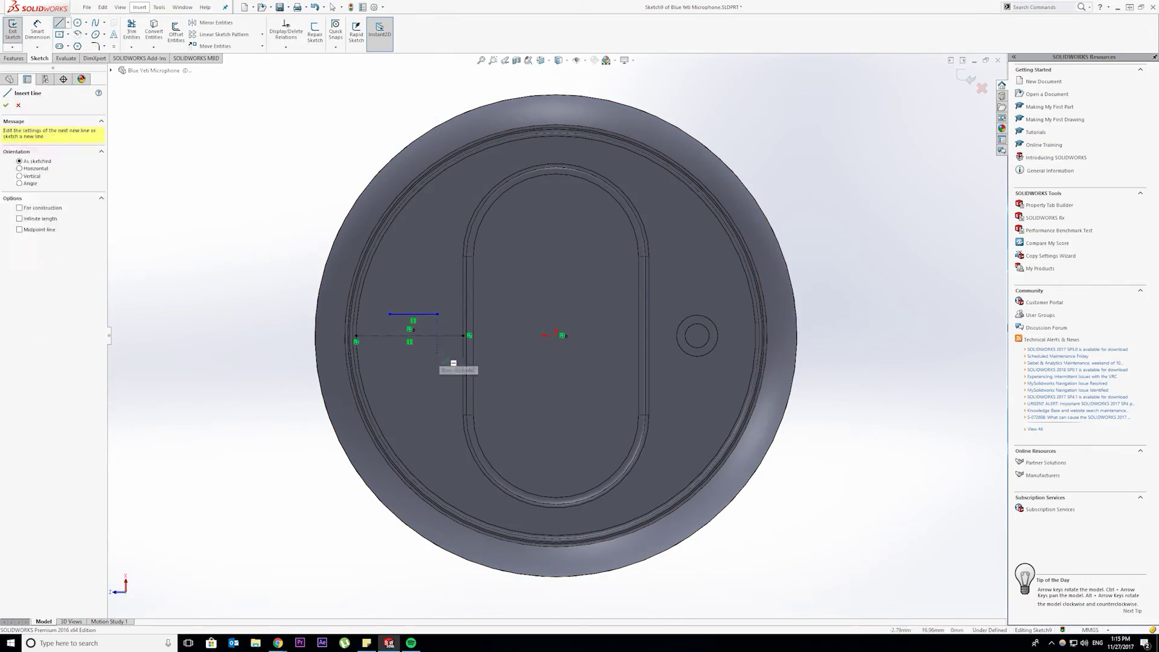
pyautogui.press('l')
pyautogui.scroll(6, 366, 332)
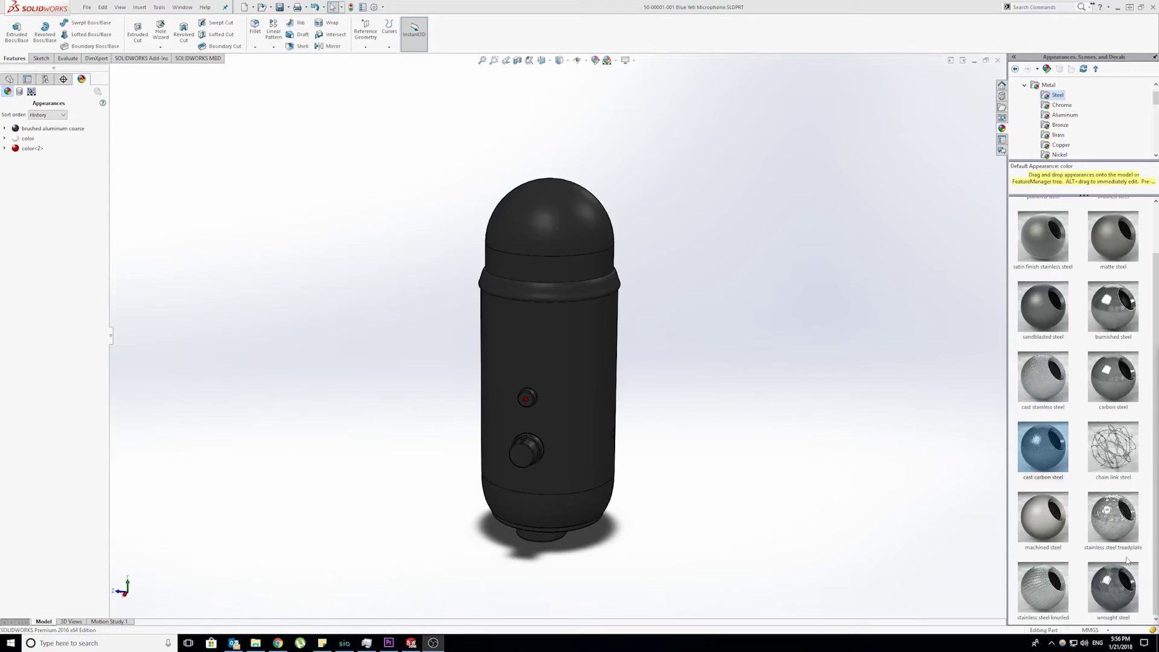
# Step: Apply the steel appearance to the microphone's front knob
pyautogui.moveTo(571, 342); pyautogui.dragTo(614, 319)
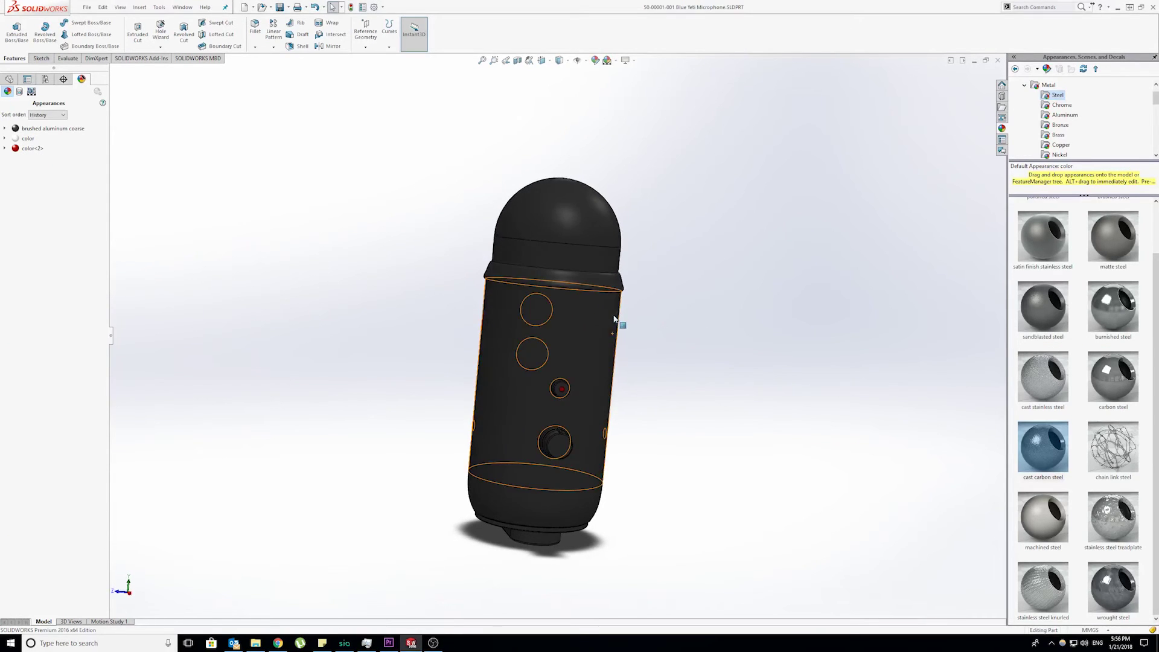
pyautogui.moveTo(608, 324); pyautogui.dragTo(756, 343, button='middle')
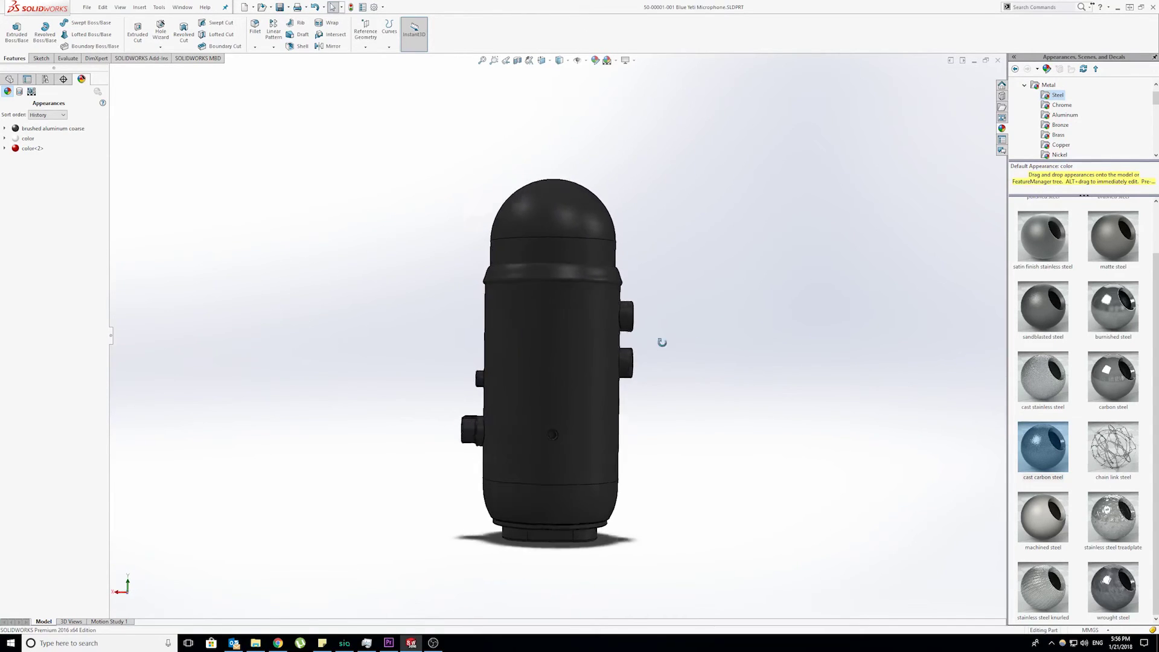
pyautogui.moveTo(662, 343); pyautogui.dragTo(757, 352, button='middle')
pyautogui.moveTo(568, 393); pyautogui.dragTo(555, 445)
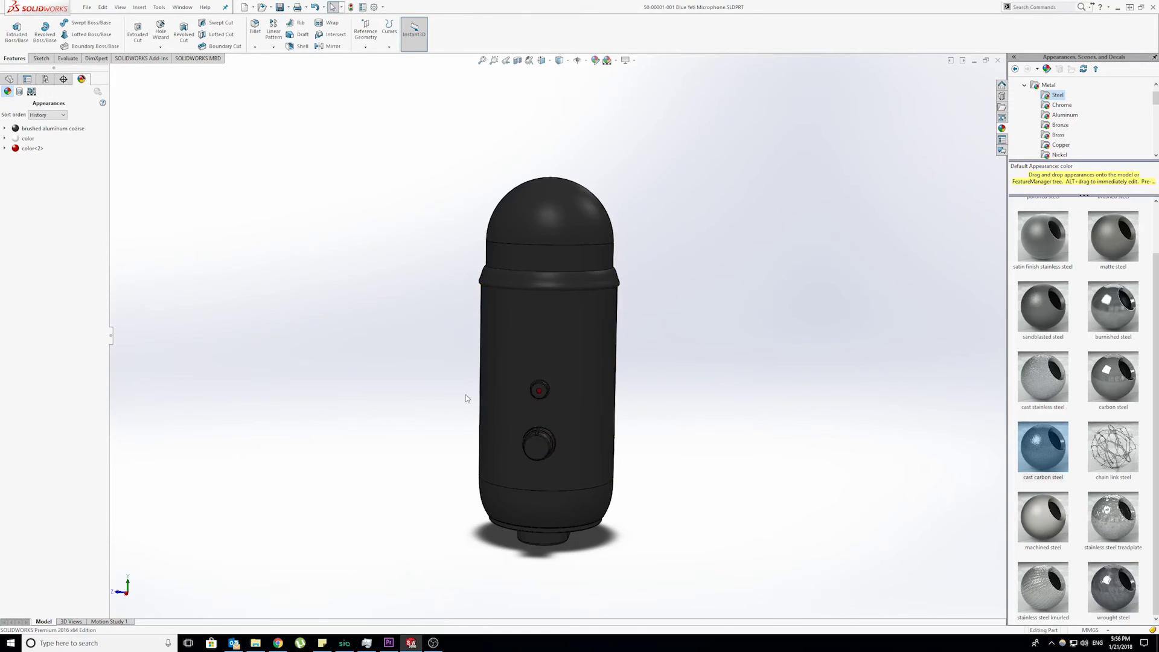
pyautogui.moveTo(465, 398); pyautogui.dragTo(724, 416, button='middle')
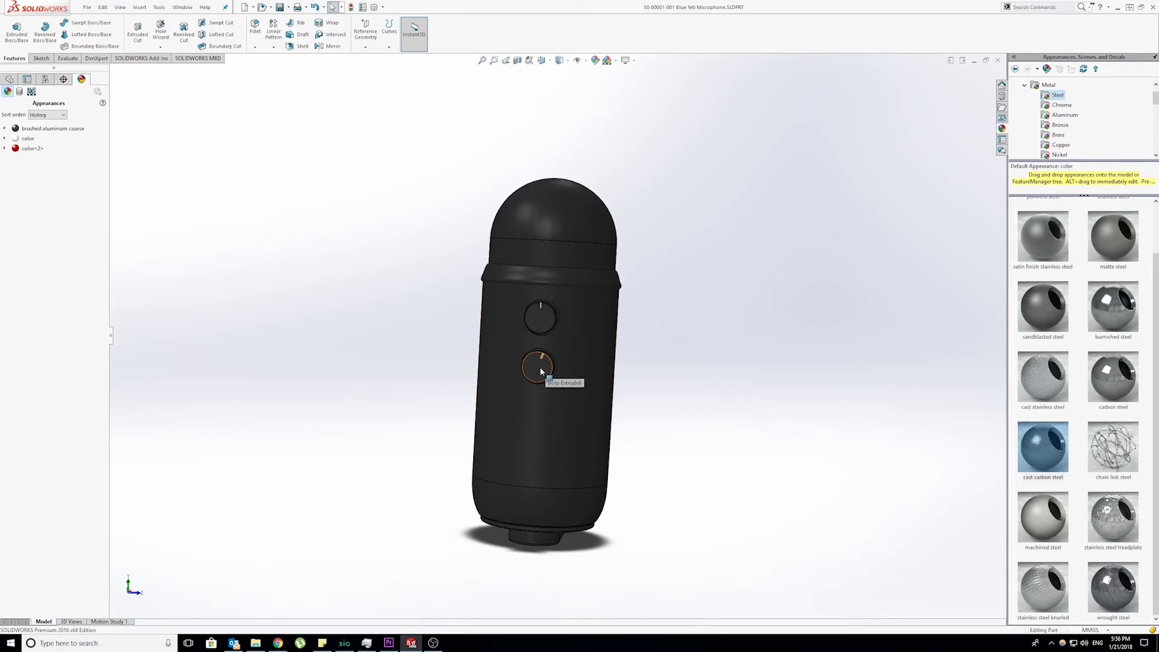
pyautogui.moveTo(542, 371); pyautogui.dragTo(542, 365)
# Step: Orbit and zoom to inspect the microphone's bottom end and side view
pyautogui.moveTo(579, 442); pyautogui.dragTo(611, 204, button='middle')
pyautogui.scroll(-5, 563, 342)
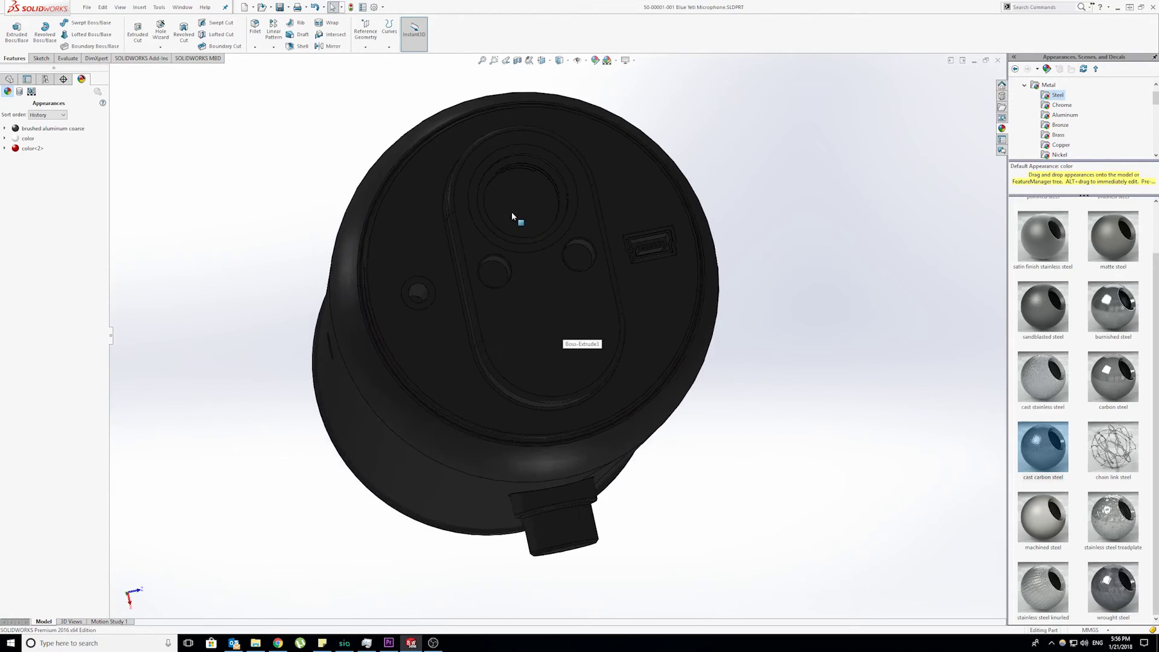
pyautogui.scroll(-2, 512, 218)
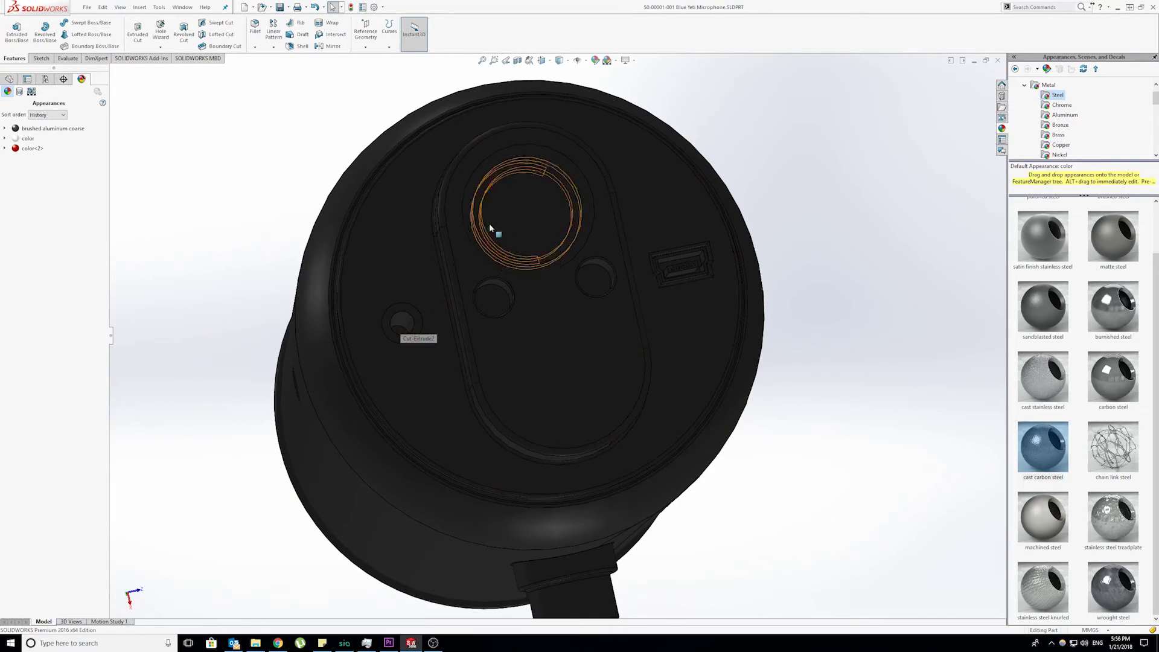
pyautogui.scroll(5, 505, 194)
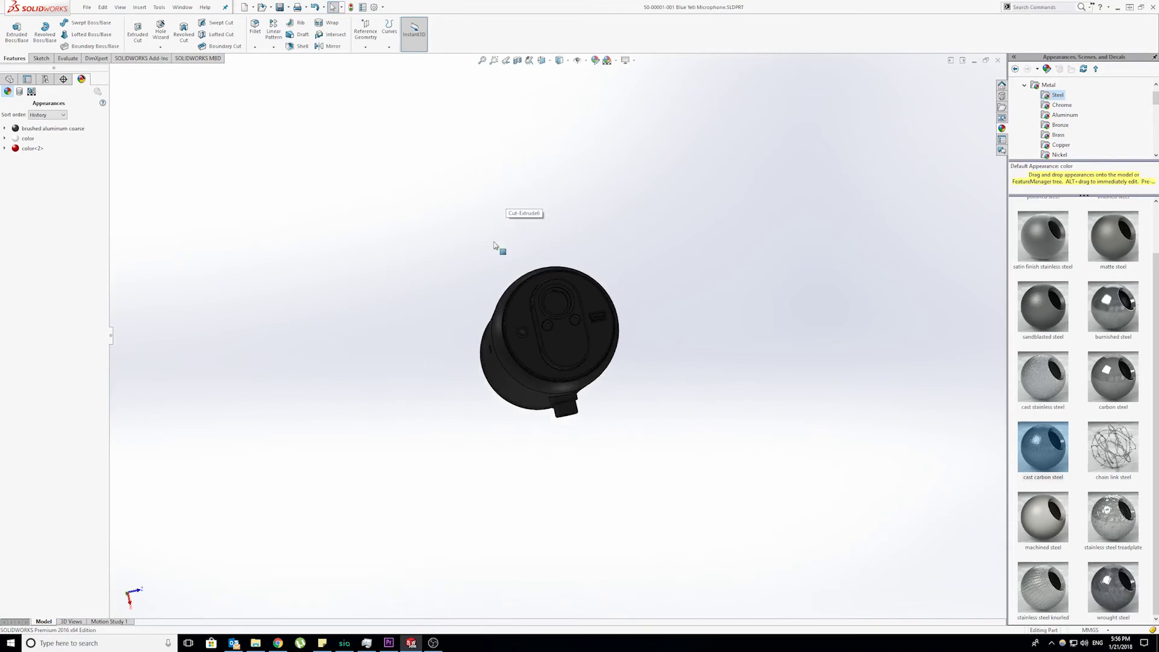
pyautogui.moveTo(500, 248); pyautogui.dragTo(788, 308, button='middle')
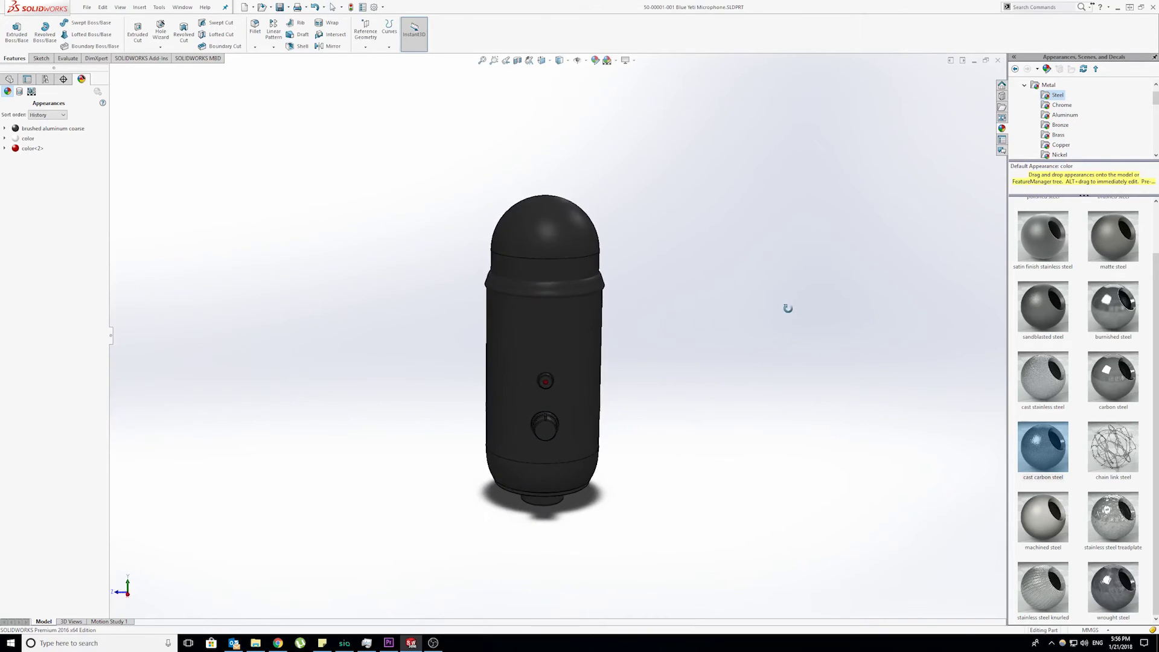
pyautogui.scroll(-3, 556, 403)
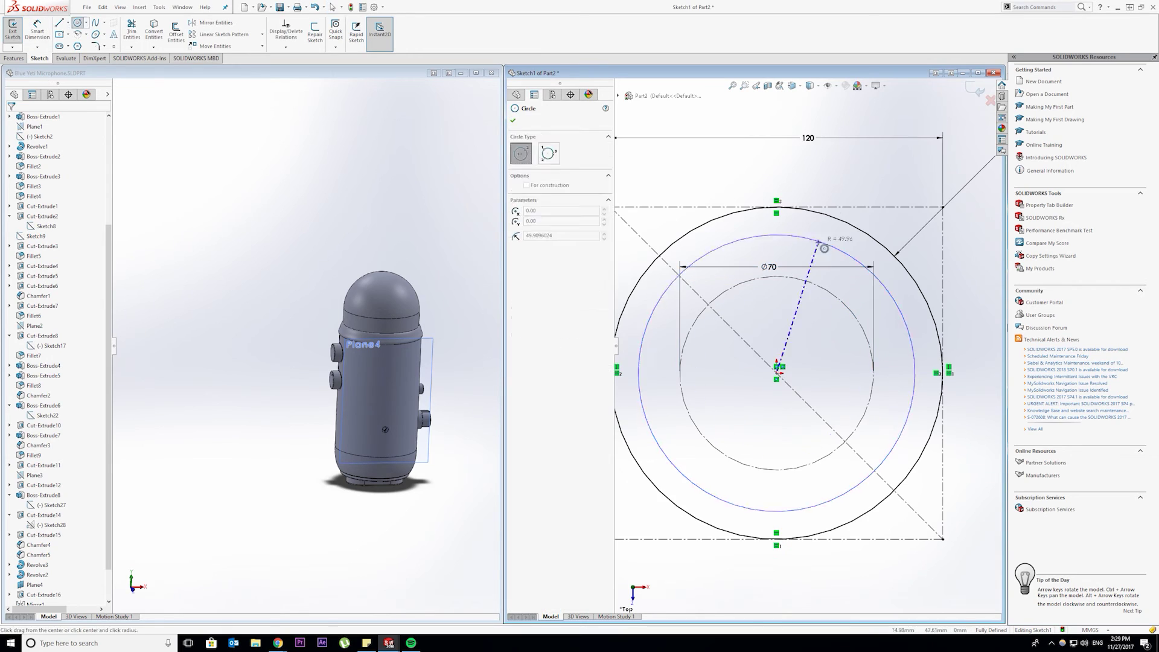
# Step: Dimension the concentric ring circles and confirm the circular pattern of eight holes
pyautogui.click(895, 237)
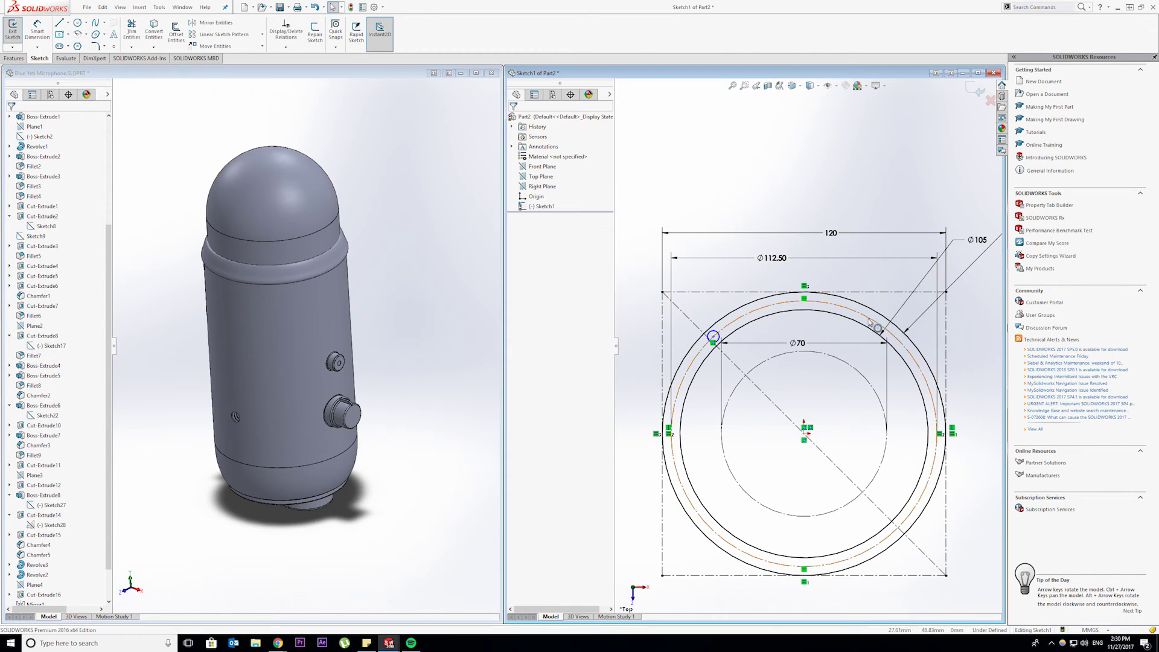
pyautogui.press('l')
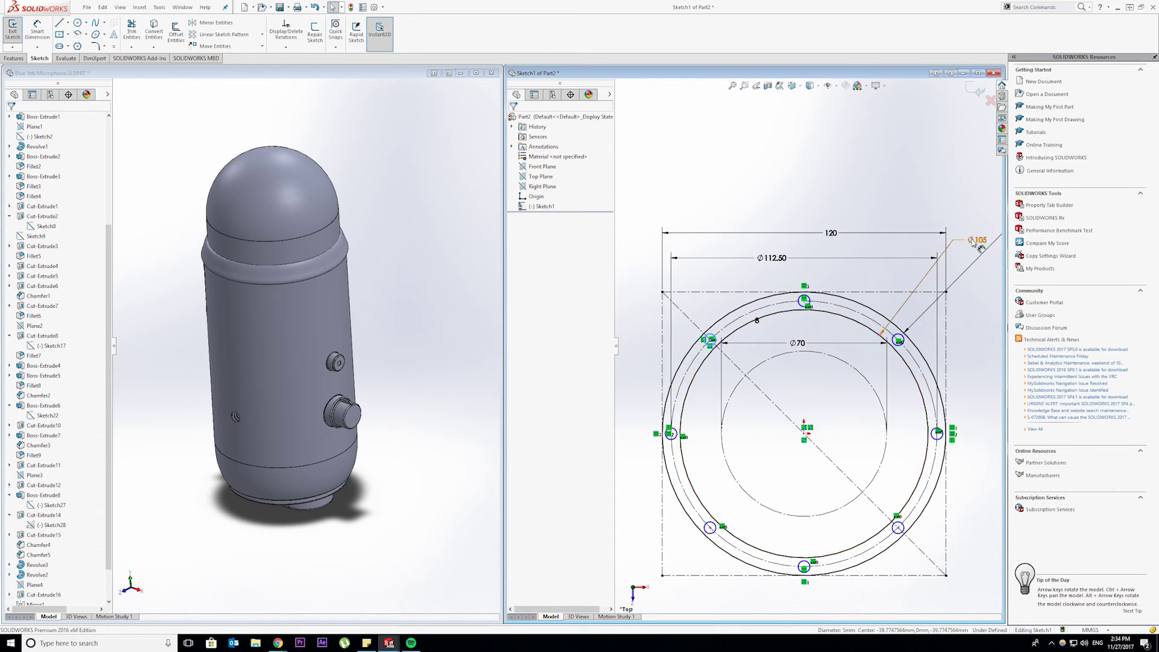
pyautogui.click(907, 343)
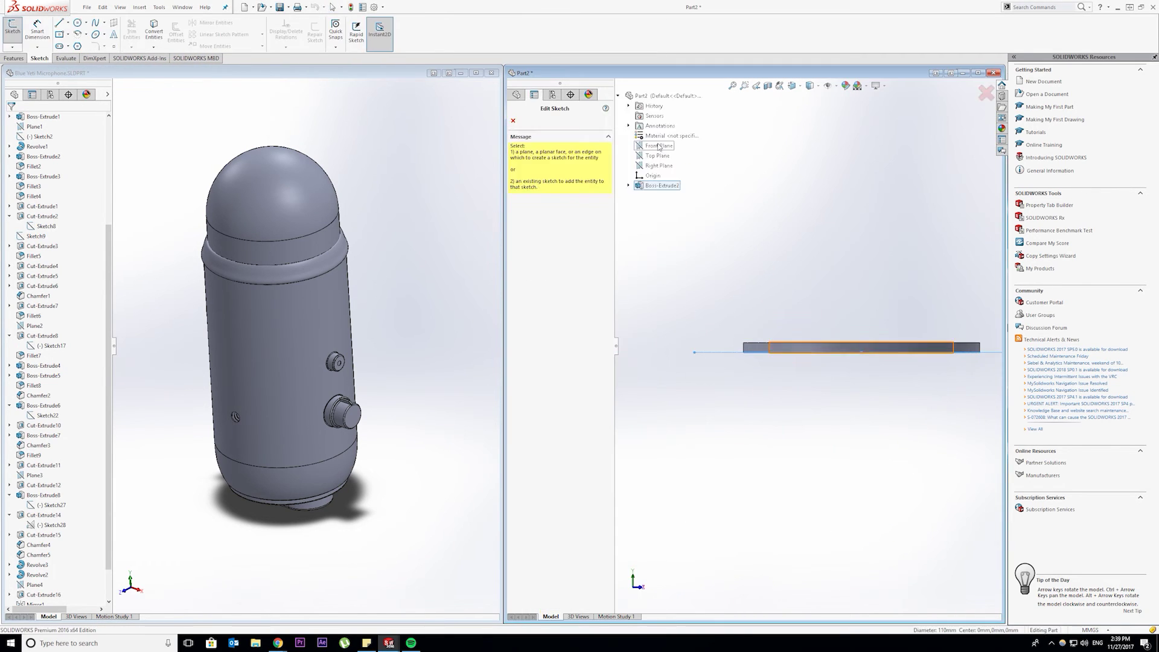
pyautogui.click(659, 146)
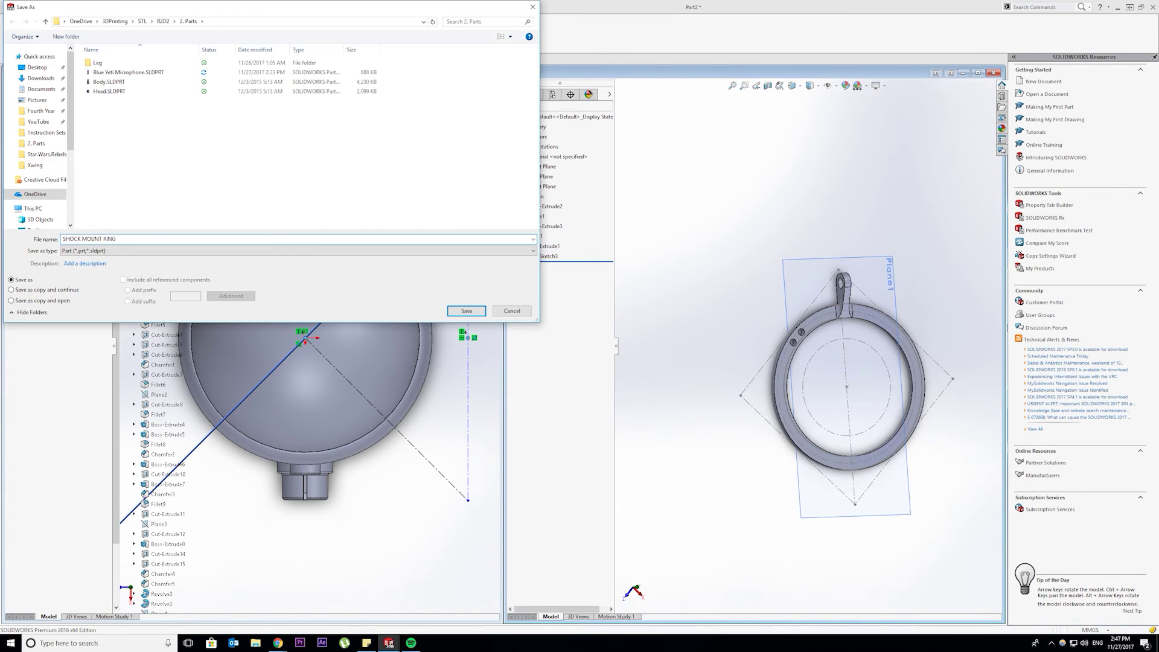
pyautogui.hotkey('ctrl', 'shift', 'n')
pyautogui.click(467, 311)
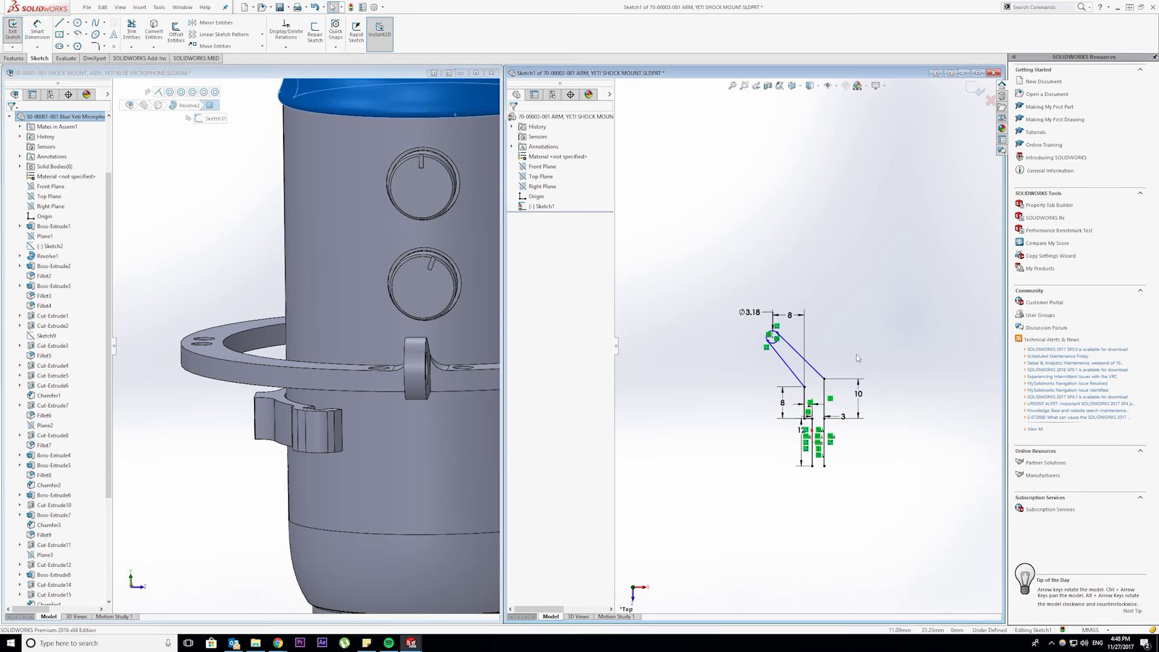
# Step: Edit the Ø3.18 hole diameter dimension in the arm sketch
pyautogui.doubleClick(750, 302)
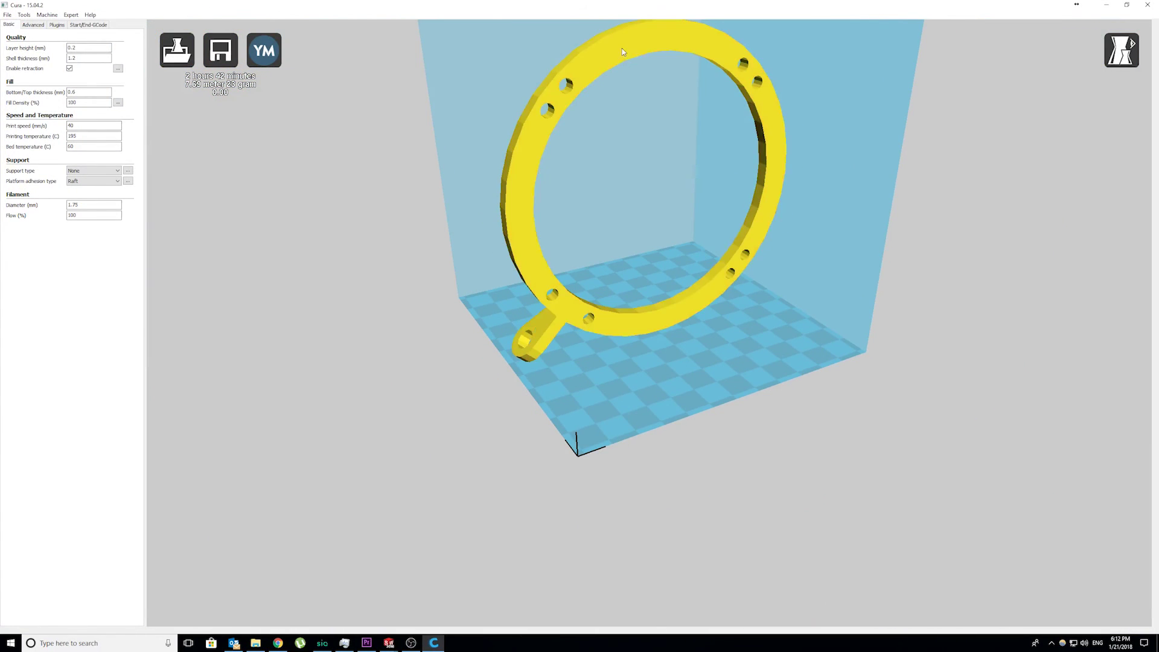
# Step: Lay the ring flat on the build plate and preview its first layer in Layer view
pyautogui.click(622, 52)
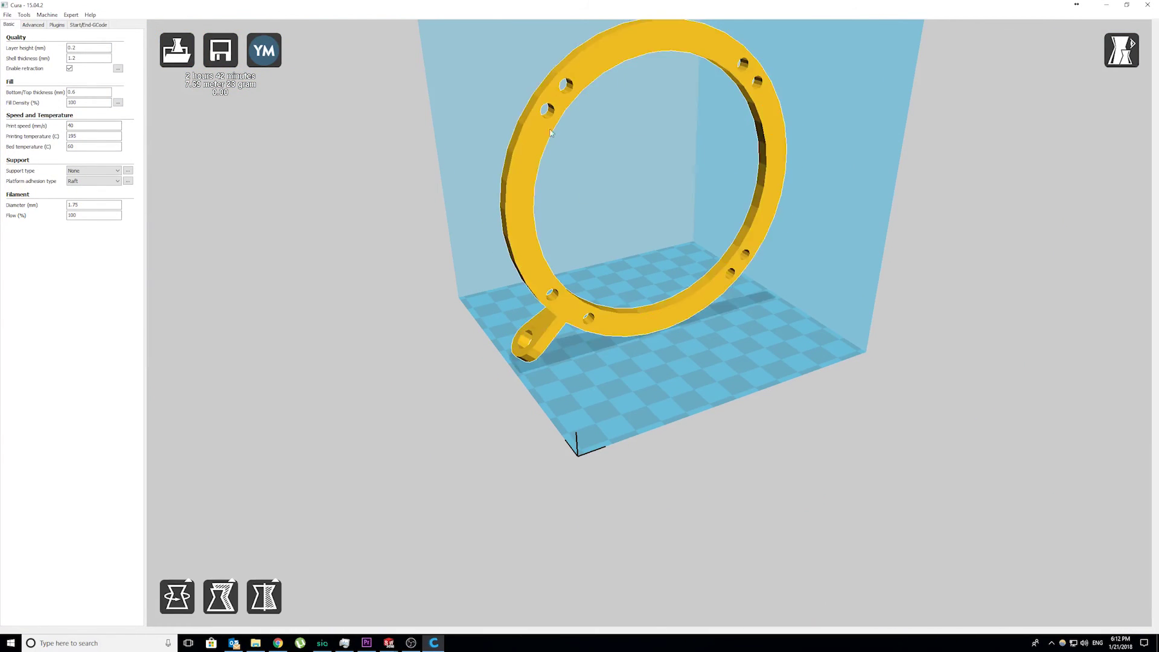
pyautogui.moveTo(691, 104); pyautogui.dragTo(791, 562)
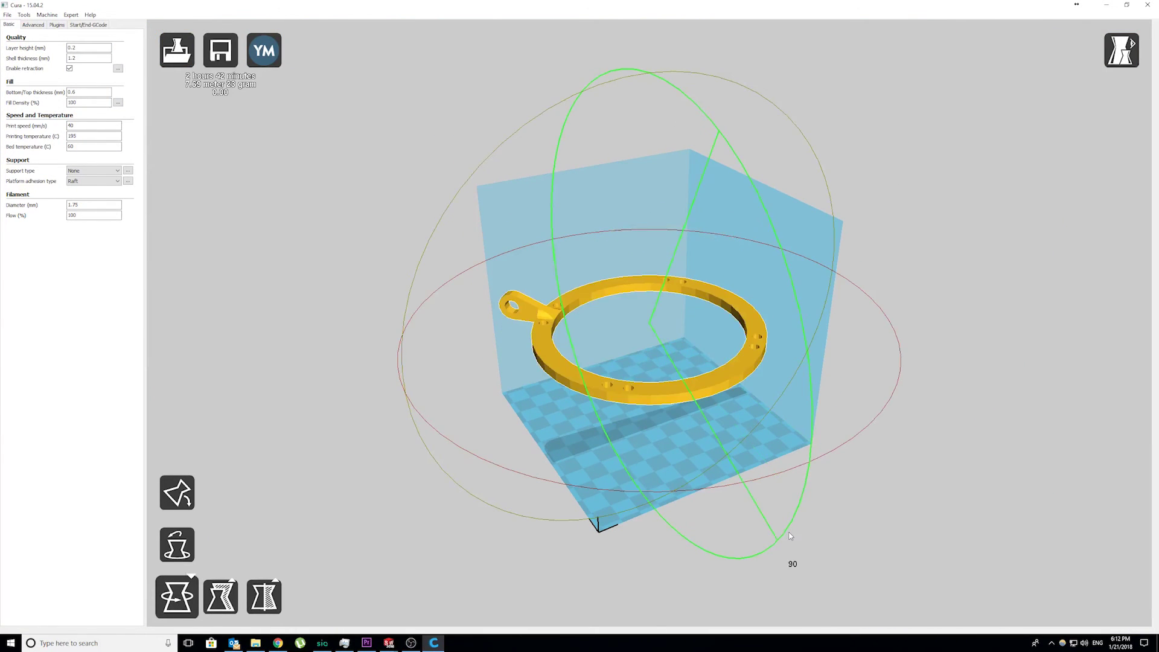
pyautogui.click(1122, 49)
pyautogui.click(1133, 170)
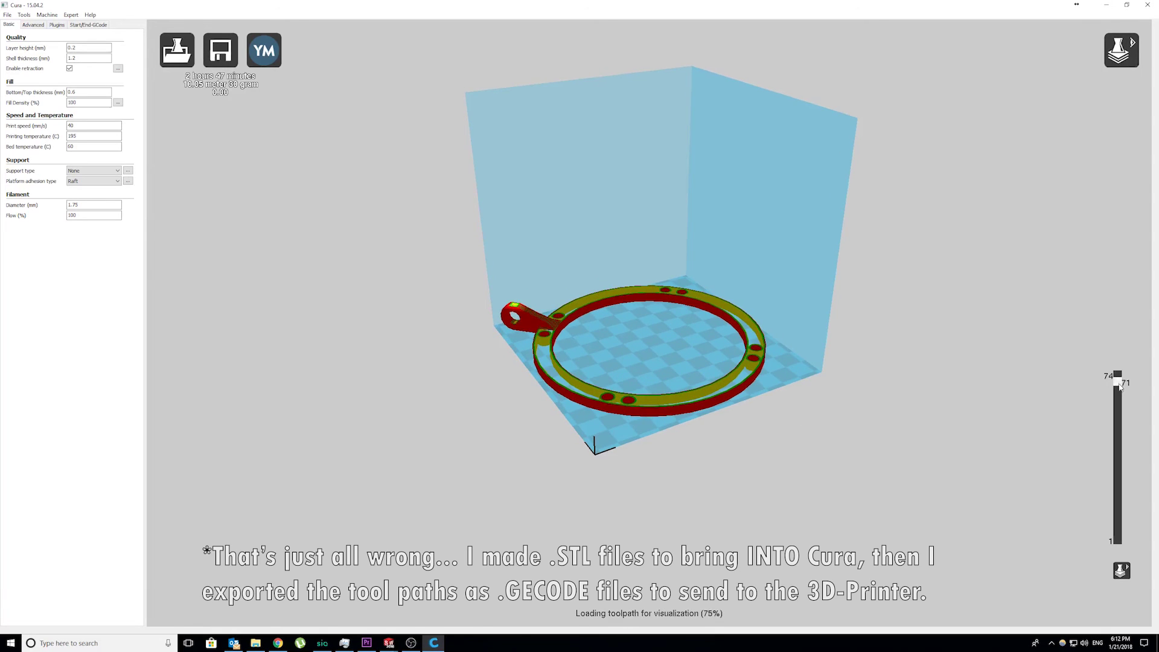
pyautogui.scroll(5, 645, 285)
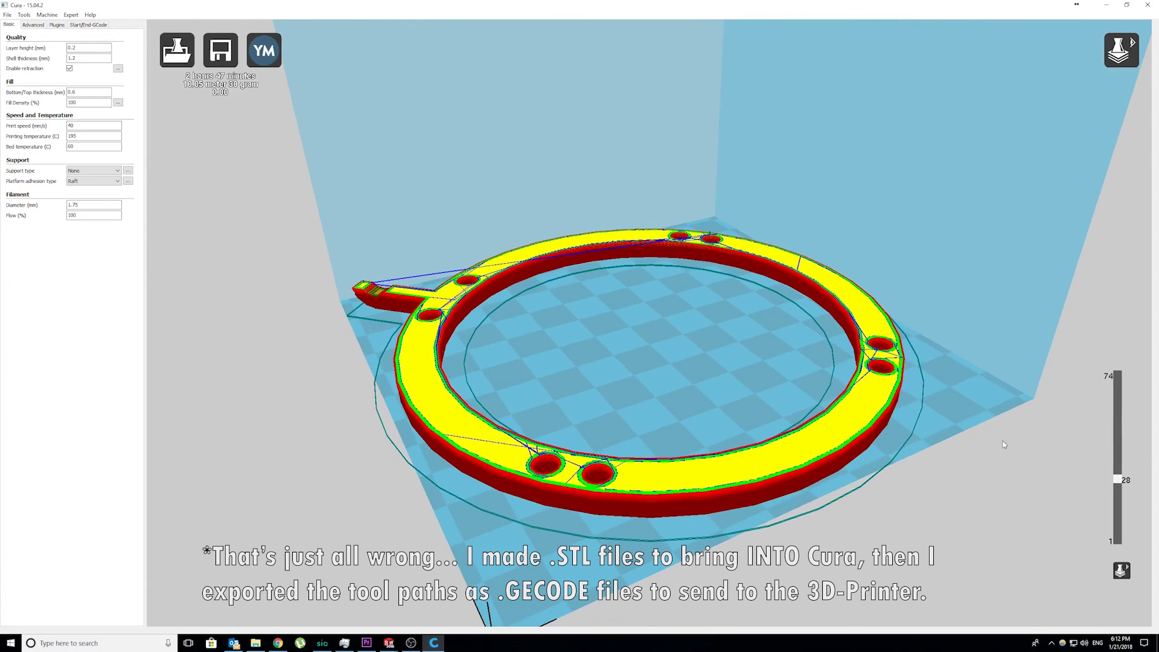
pyautogui.moveTo(1118, 480); pyautogui.dragTo(1122, 375)
pyautogui.click(220, 53)
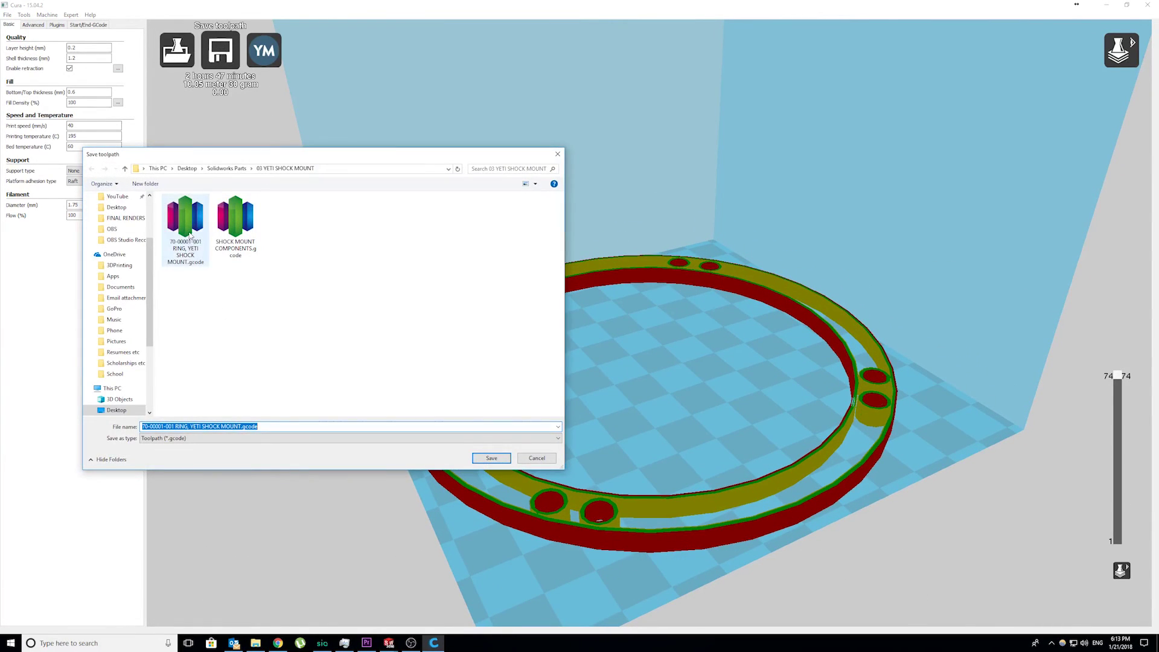
pyautogui.click(491, 459)
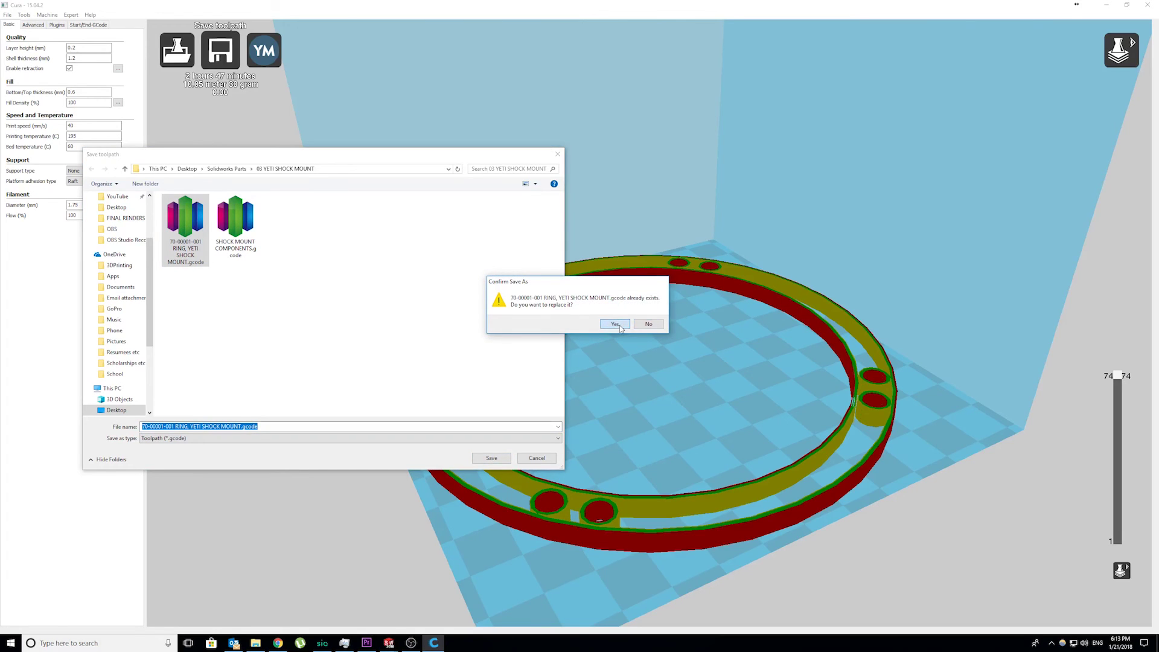
pyautogui.click(559, 155)
pyautogui.click(220, 53)
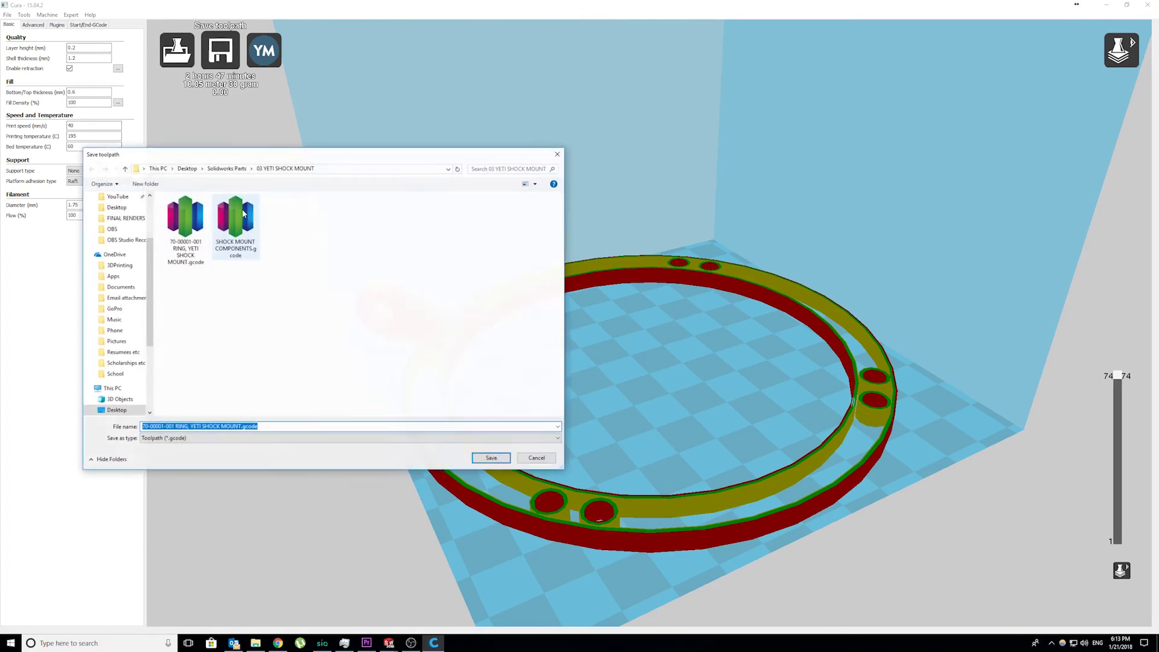
pyautogui.press('Return')
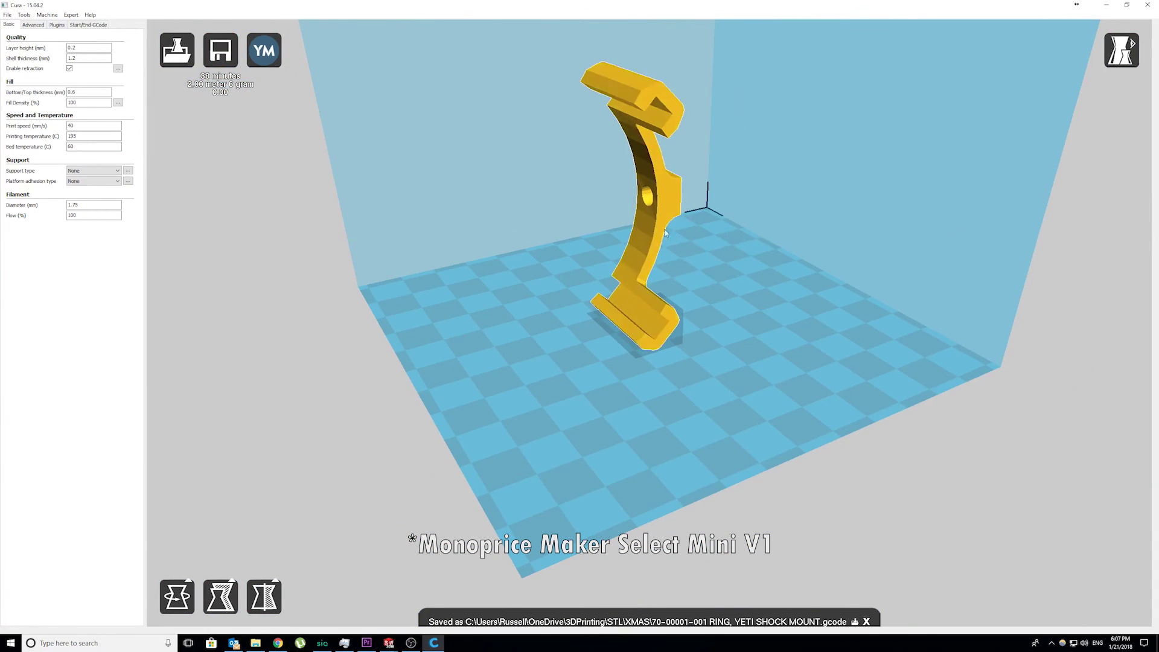
# Step: Rotate the arm and clamp so they lie flat on the build plate
pyautogui.click(666, 233)
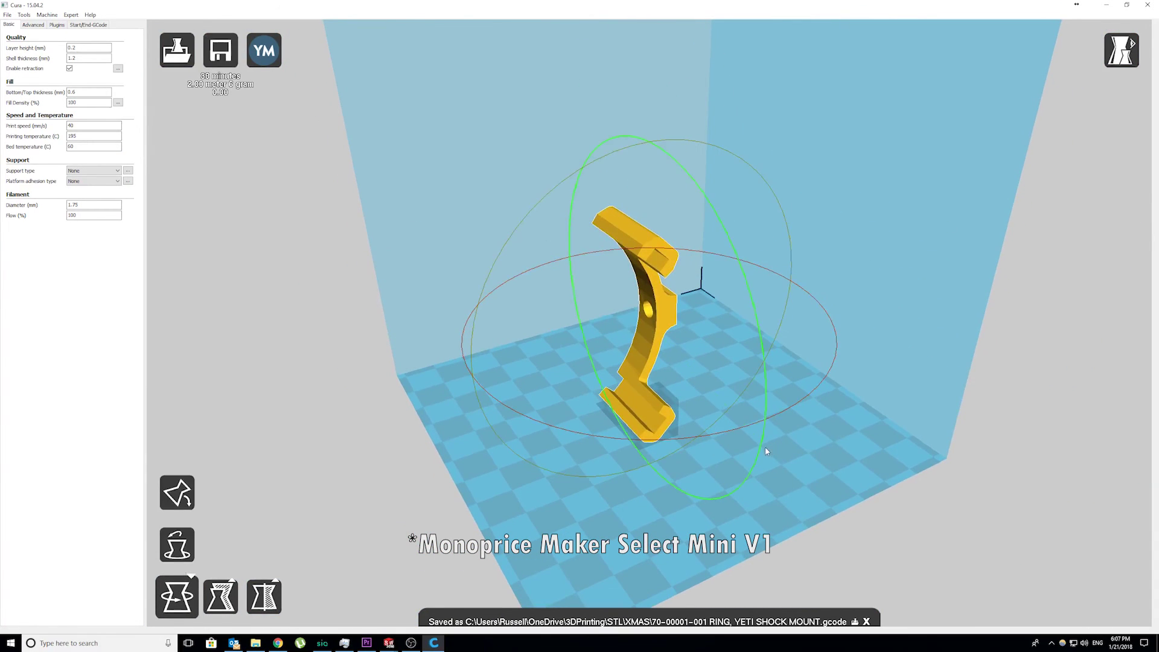
pyautogui.moveTo(765, 451); pyautogui.dragTo(712, 486)
pyautogui.scroll(3, 699, 393)
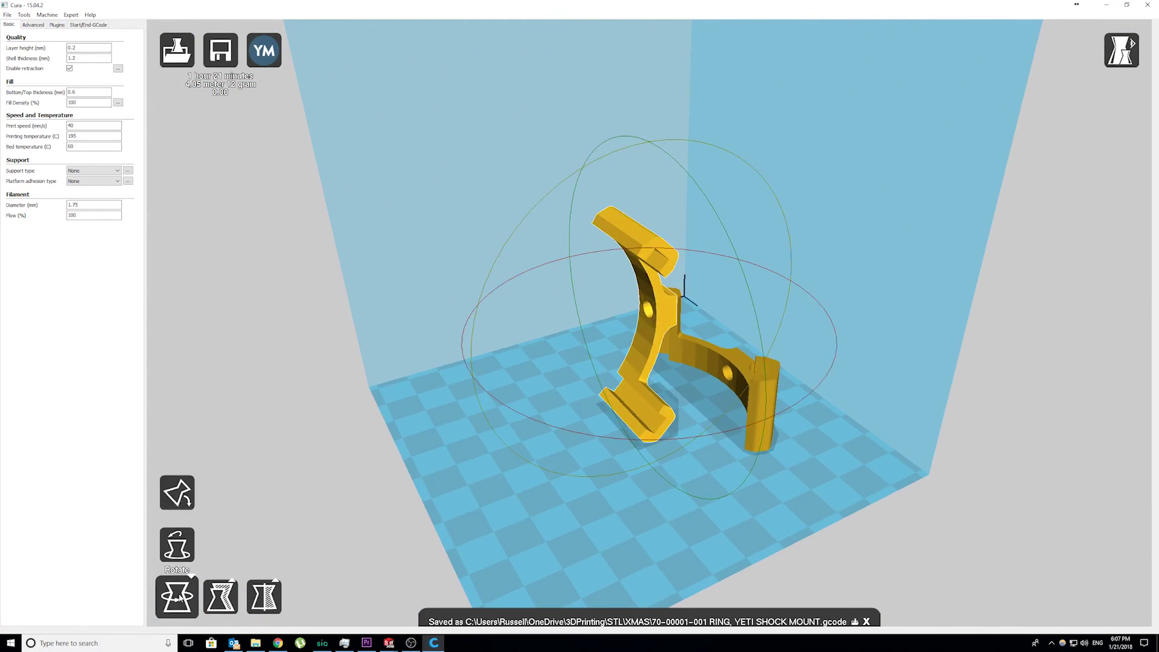
pyautogui.moveTo(761, 333); pyautogui.dragTo(745, 477)
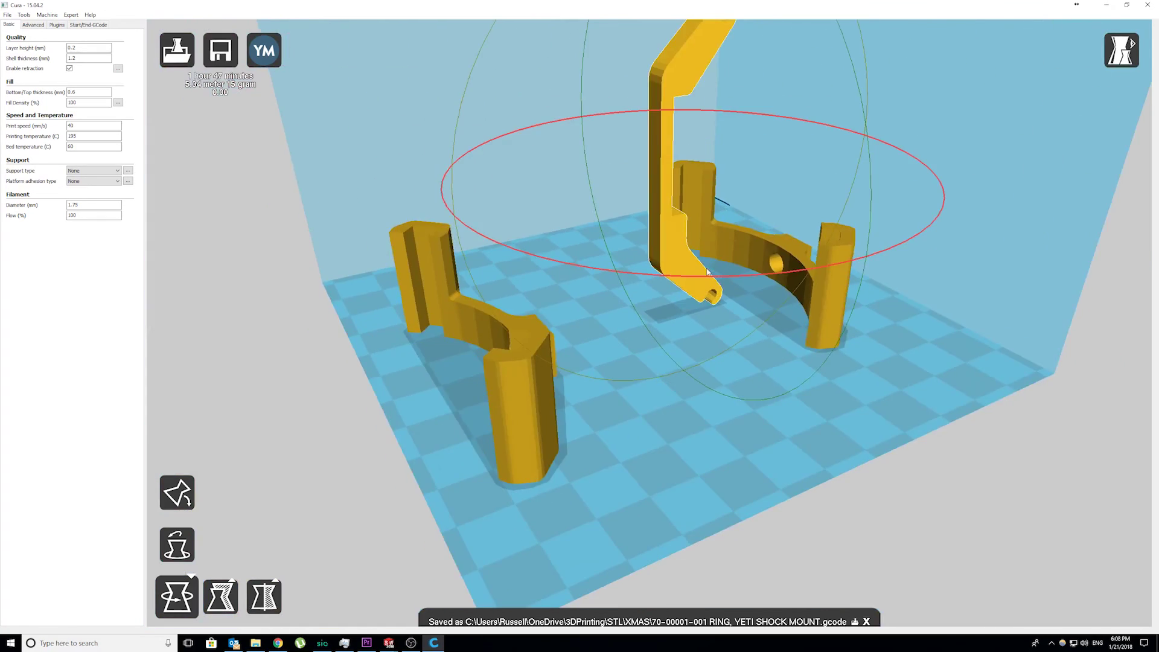
pyautogui.moveTo(738, 101); pyautogui.dragTo(798, 277)
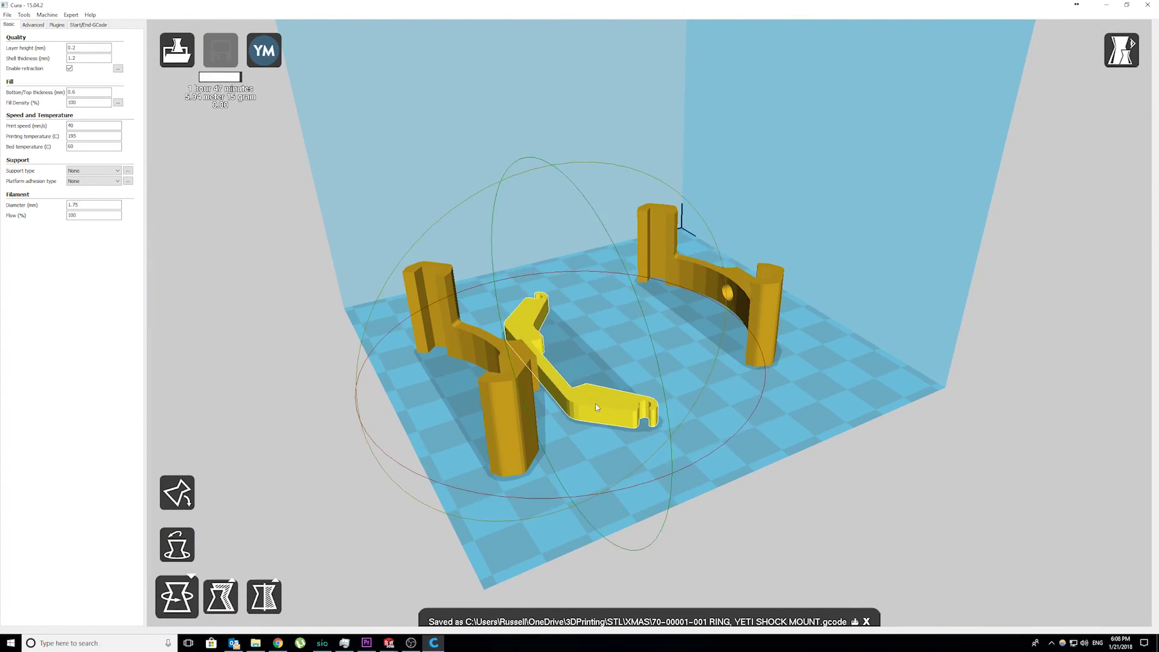
# Step: Multiply the arm into additional copies and reset the part positions
pyautogui.rightClick(604, 393)
pyautogui.click(628, 418)
pyautogui.click(649, 343)
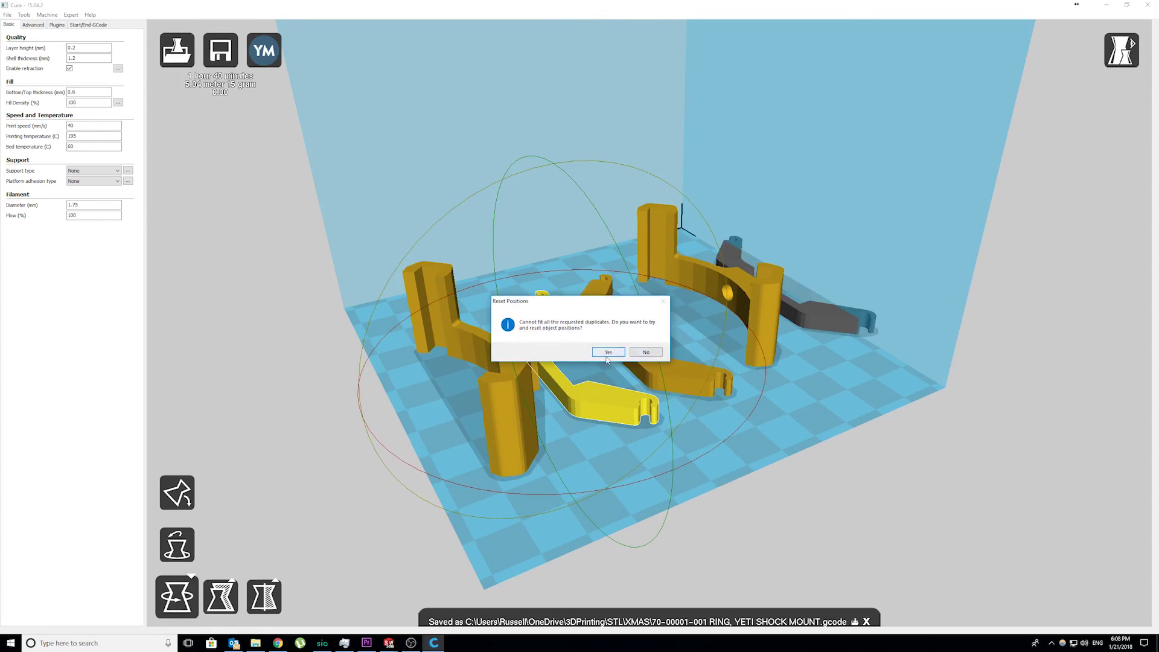
pyautogui.click(622, 349)
# Step: Rotate the copied grey arm until it lies flat on the bed
pyautogui.moveTo(631, 272); pyautogui.dragTo(639, 335, button='right')
pyautogui.scroll(-2, 701, 470)
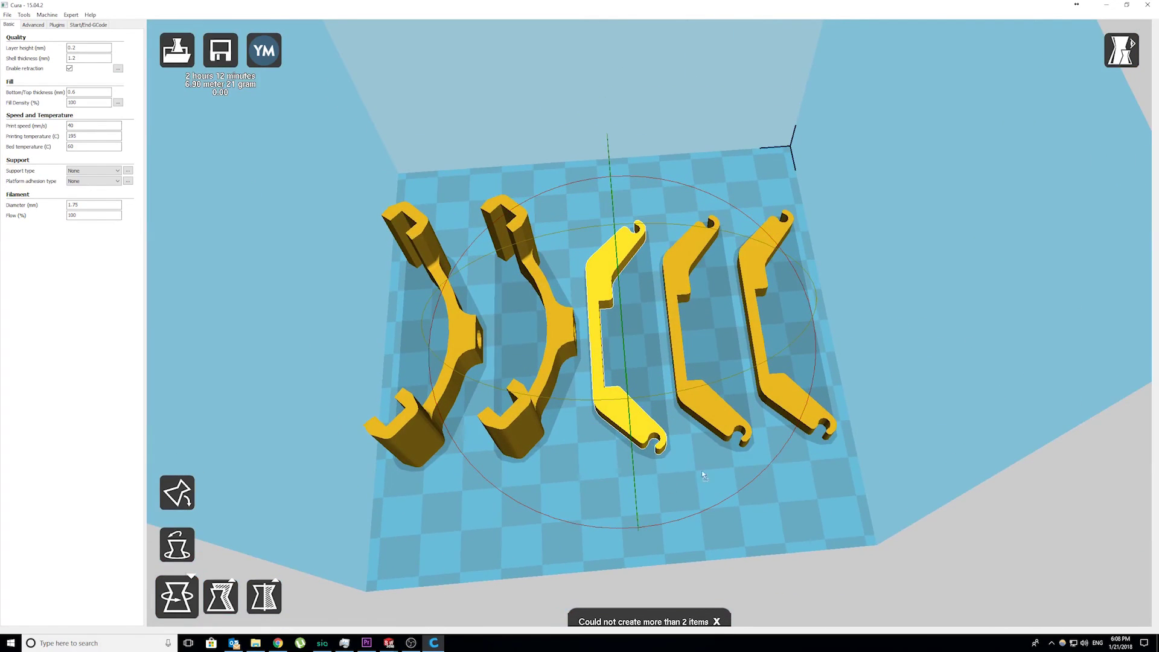
pyautogui.moveTo(702, 470); pyautogui.dragTo(664, 254)
pyautogui.scroll(-2, 664, 254)
pyautogui.moveTo(664, 254); pyautogui.dragTo(665, 249, button='right')
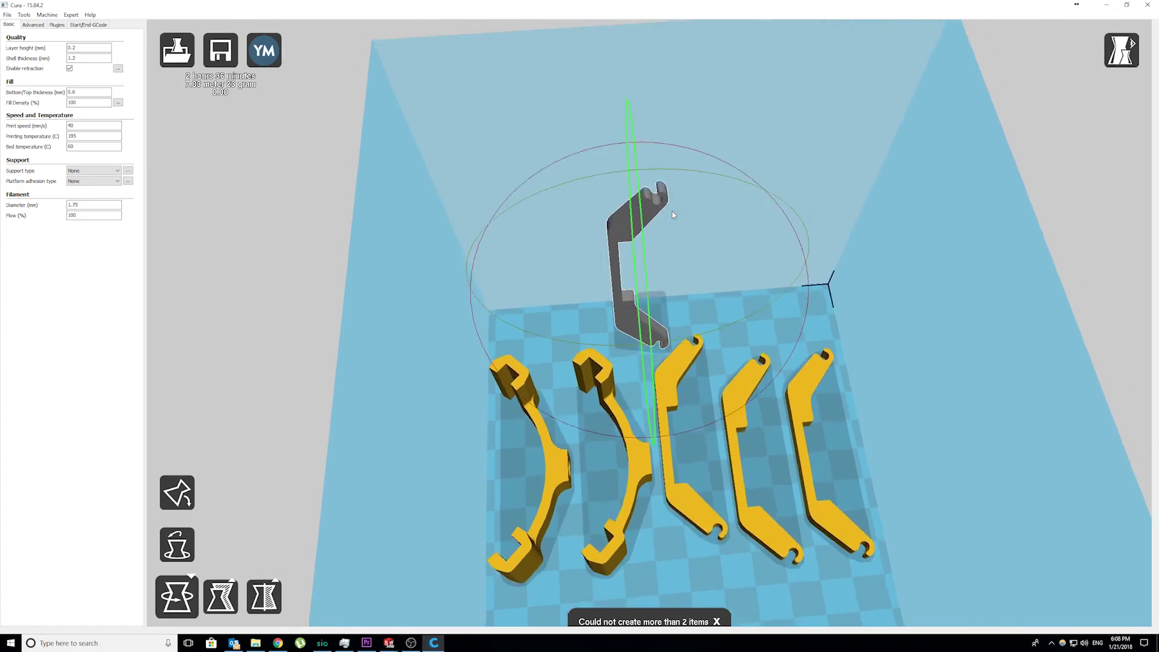
pyautogui.moveTo(670, 208); pyautogui.dragTo(743, 193, button='right')
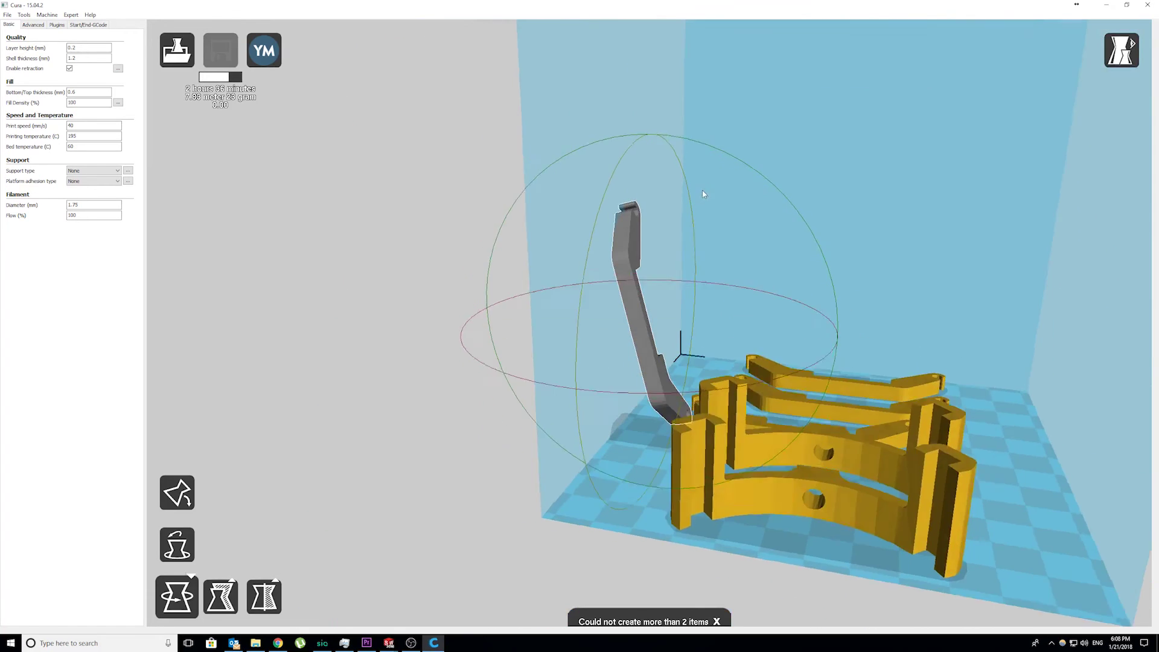
pyautogui.moveTo(767, 187); pyautogui.dragTo(775, 180)
pyautogui.moveTo(845, 379); pyautogui.dragTo(828, 417)
pyautogui.moveTo(828, 417); pyautogui.dragTo(797, 240, button='right')
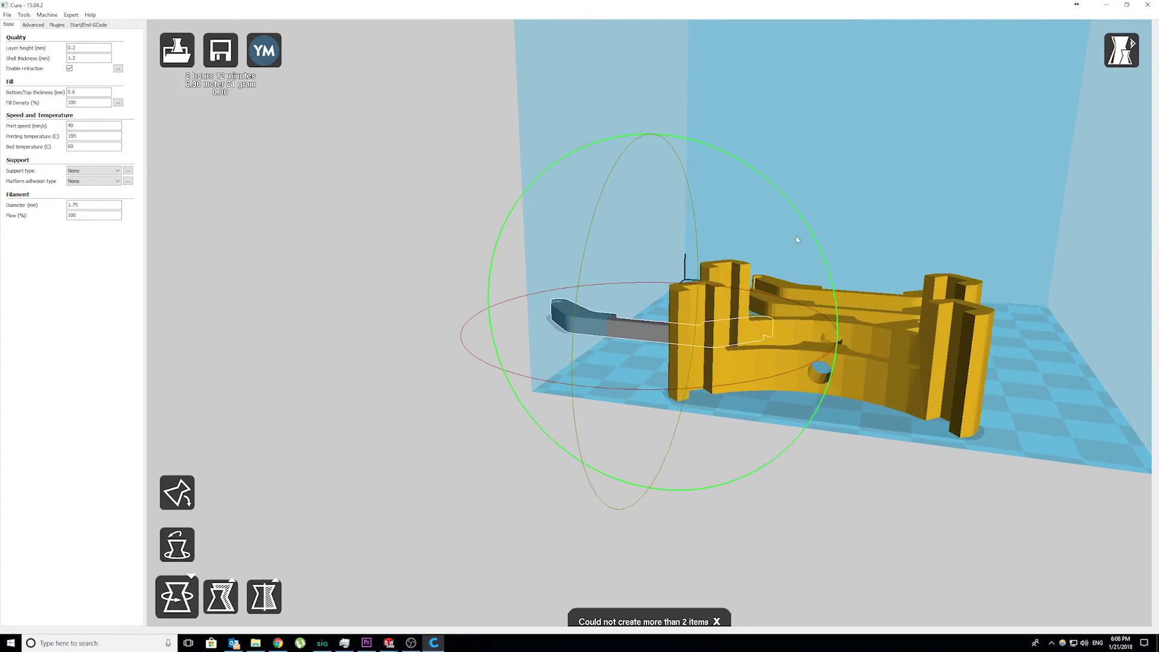
pyautogui.moveTo(522, 382); pyautogui.dragTo(755, 381)
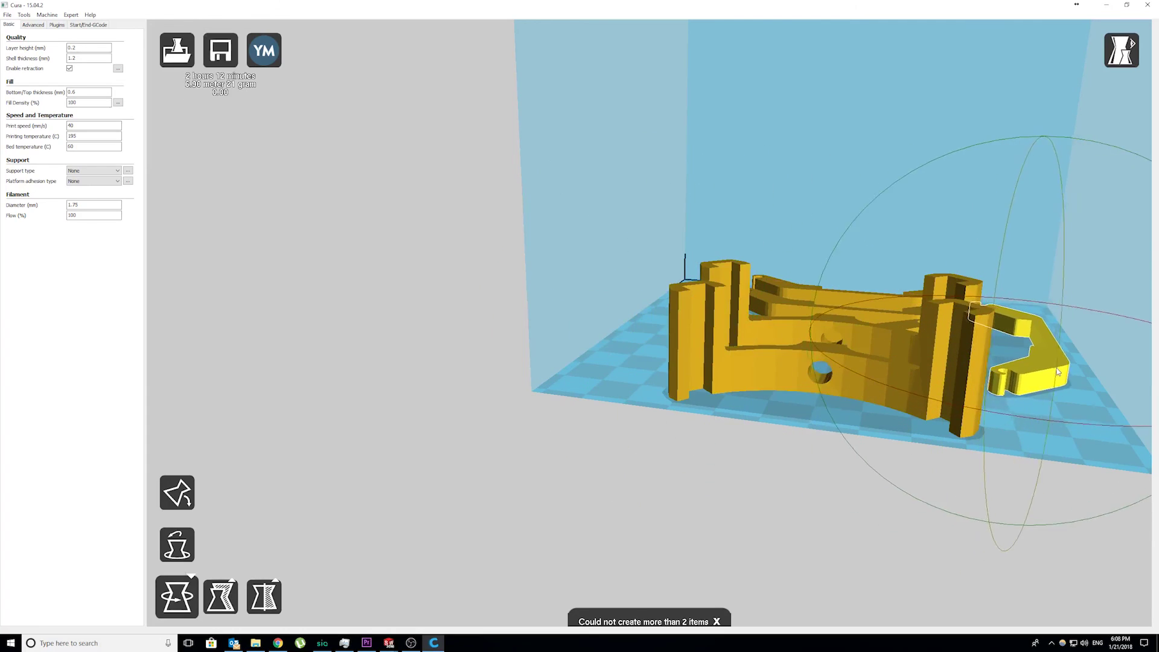
pyautogui.scroll(3, 1002, 324)
pyautogui.scroll(-5, 1003, 325)
# Step: Arrange all parts on the build plate
pyautogui.rightClick(625, 324)
pyautogui.moveTo(901, 292); pyautogui.dragTo(1139, 90, button='right')
pyautogui.click(677, 345)
pyautogui.click(1133, 170)
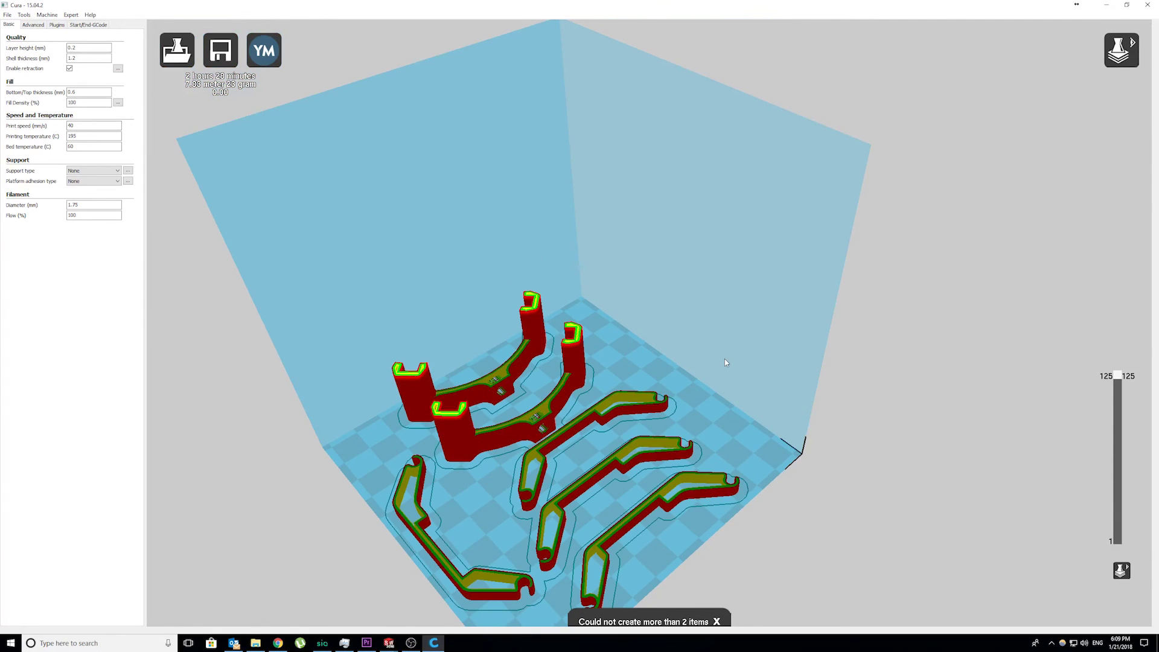
pyautogui.moveTo(725, 358); pyautogui.dragTo(801, 376, button='right')
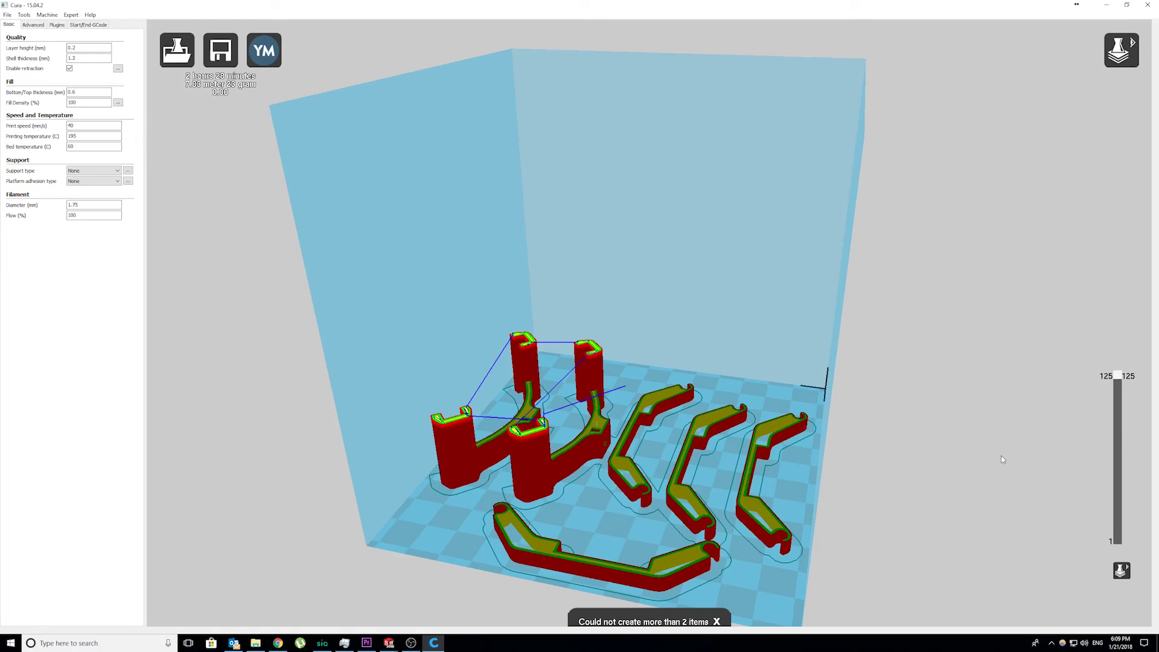
pyautogui.moveTo(1117, 375); pyautogui.dragTo(1126, 539)
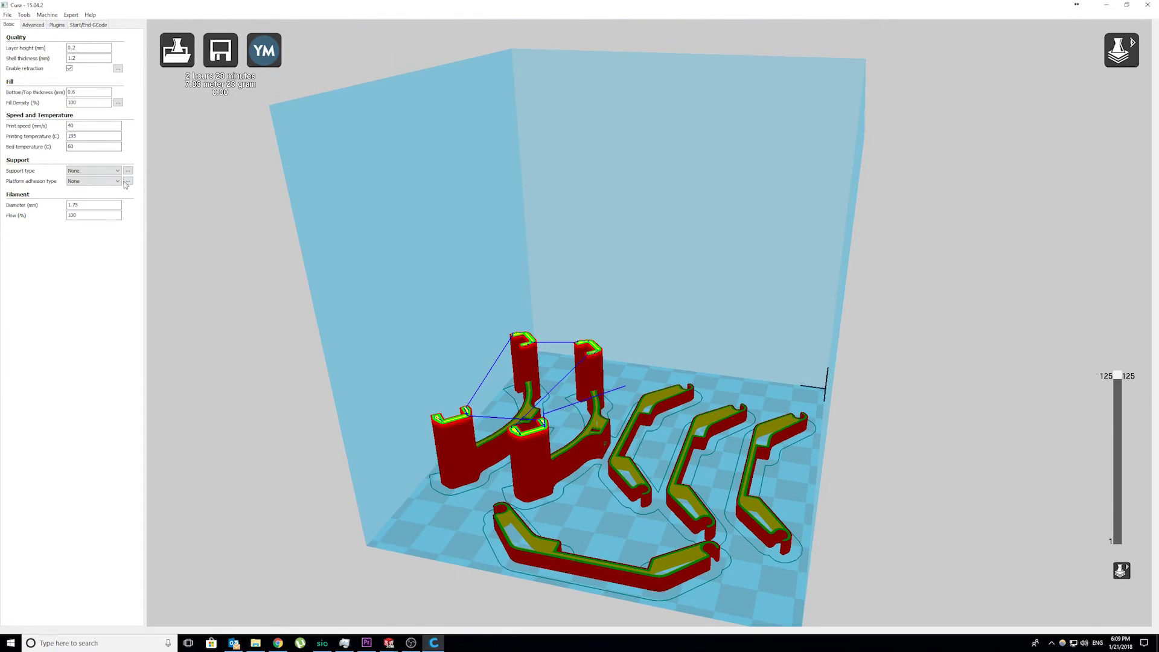
pyautogui.moveTo(1120, 391)
pyautogui.mouseDown()
pyautogui.moveTo(1121, 535)
pyautogui.moveTo(1137, 382)
pyautogui.mouseUp()
pyautogui.click(224, 53)
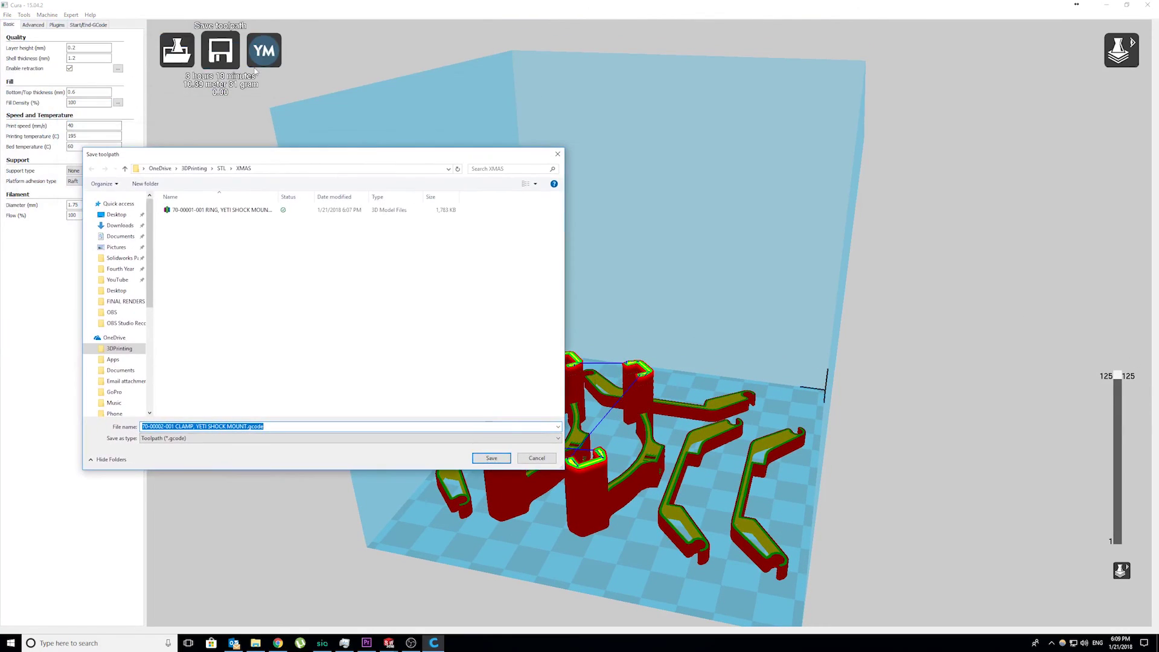
pyautogui.click(491, 458)
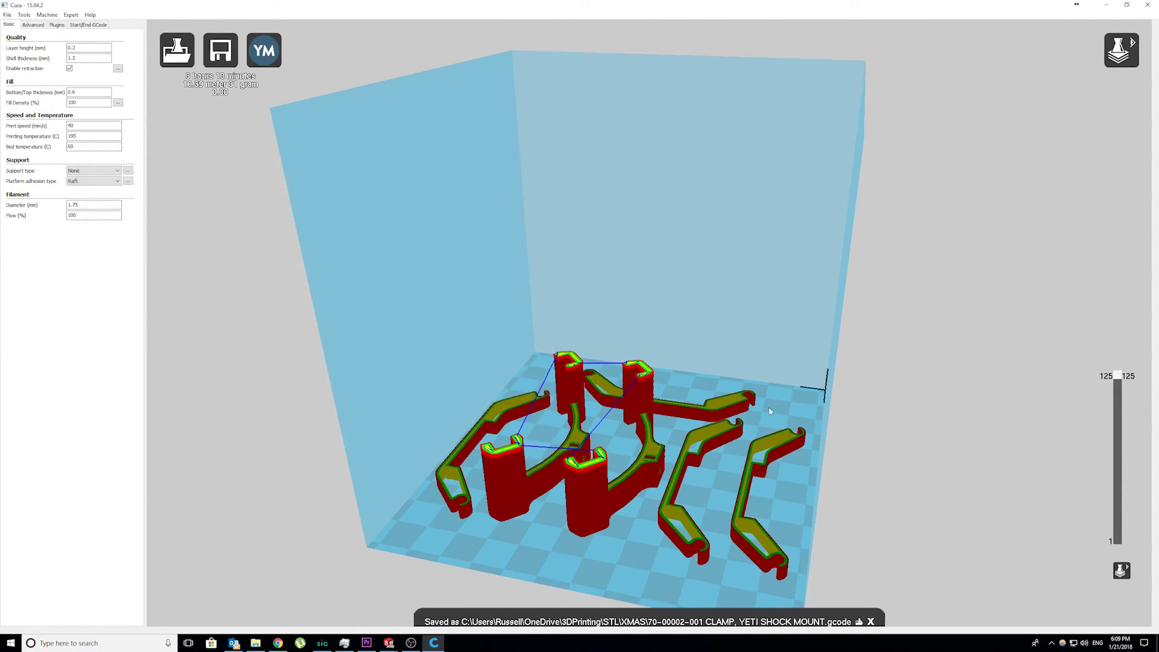